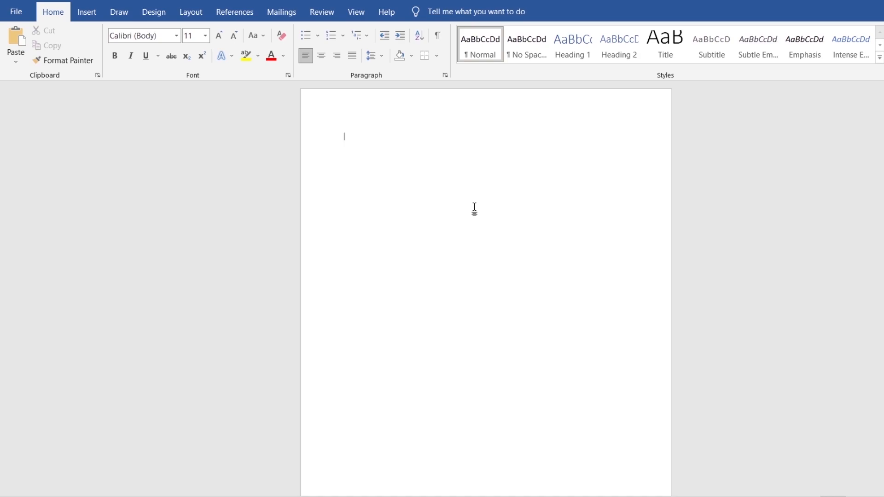
Step: Draw a large cylinder from the basic shapes in the upper half of the blank page
left_click(93, 17)
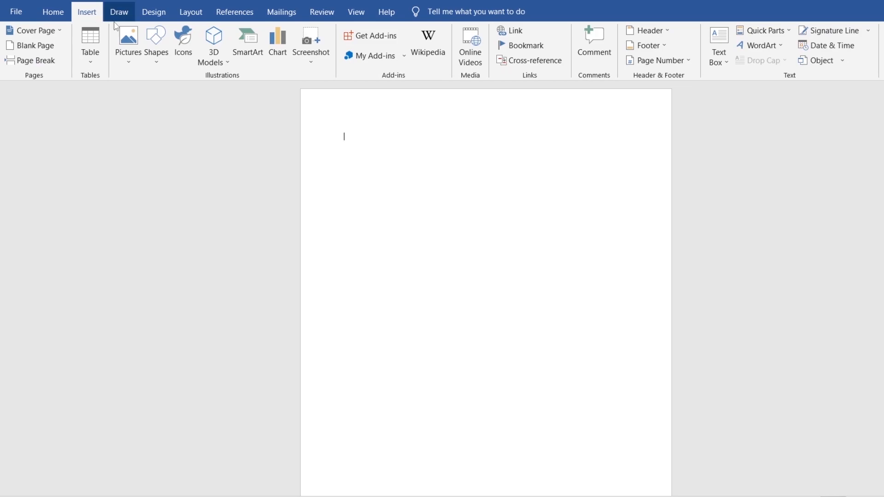
left_click(159, 52)
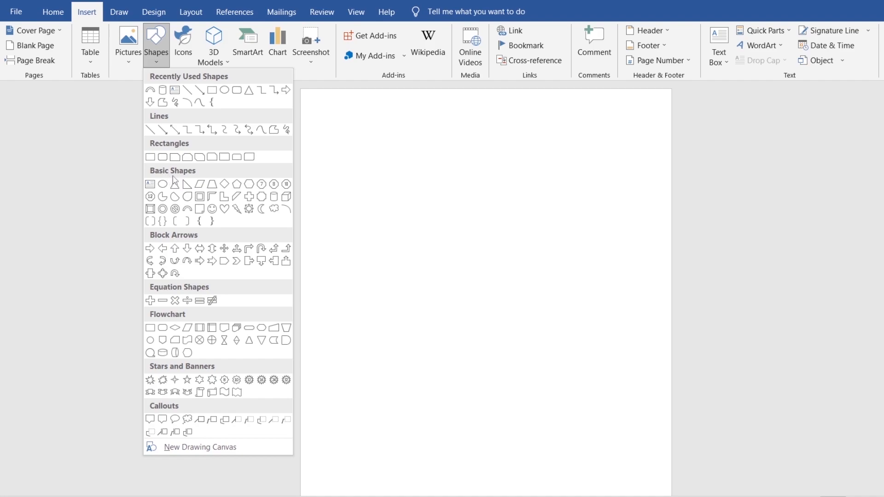
left_click(274, 198)
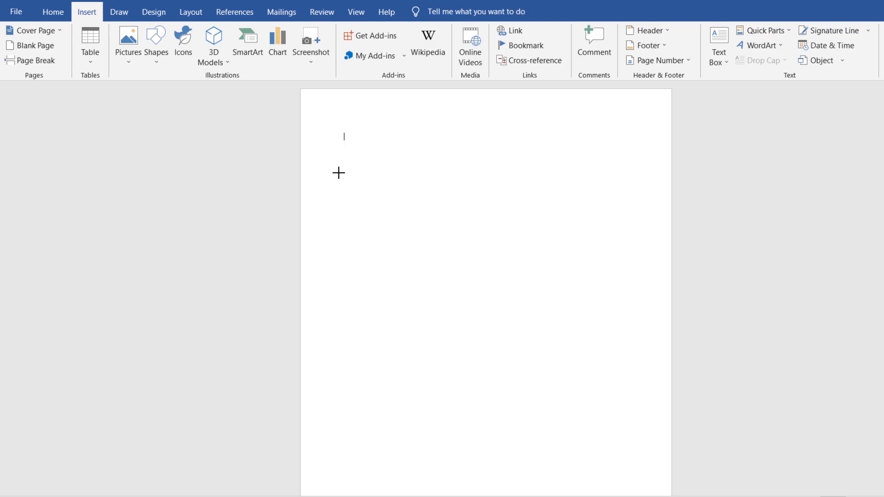
left_click_drag(367, 152, 516, 329)
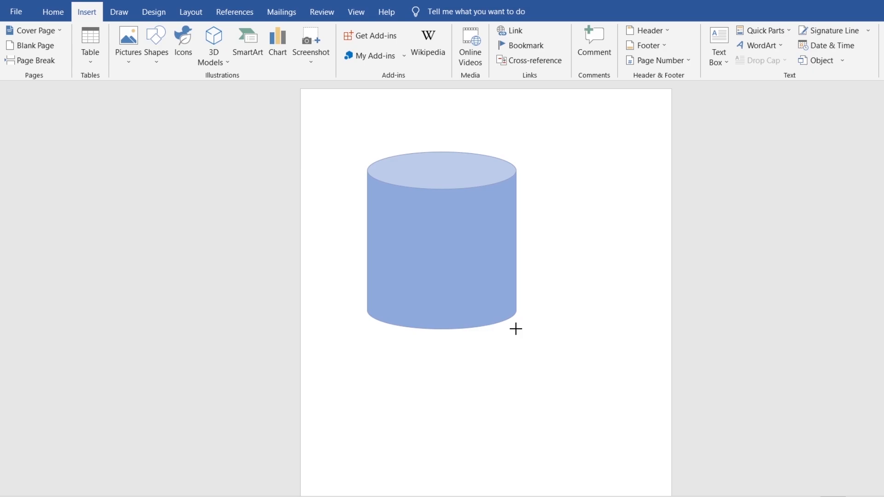
left_click_drag(516, 329, 517, 328)
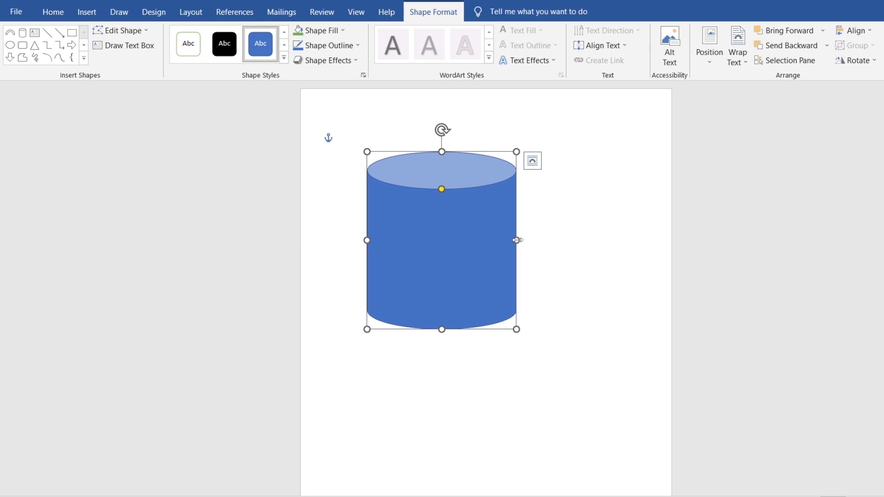
Step: Make the cylinder slightly wider and taller, and shift it a little toward the page's upper left
mouse_move(518, 240)
left_mouse_down()
mouse_move(549, 241)
mouse_move(508, 244)
left_mouse_up()
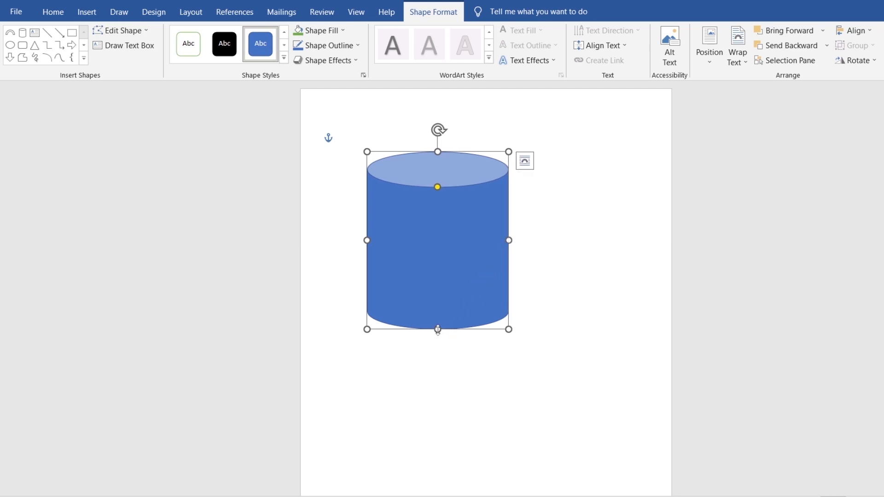
mouse_move(438, 329)
left_mouse_down()
mouse_move(435, 282)
mouse_move(434, 353)
mouse_move(436, 337)
left_mouse_up()
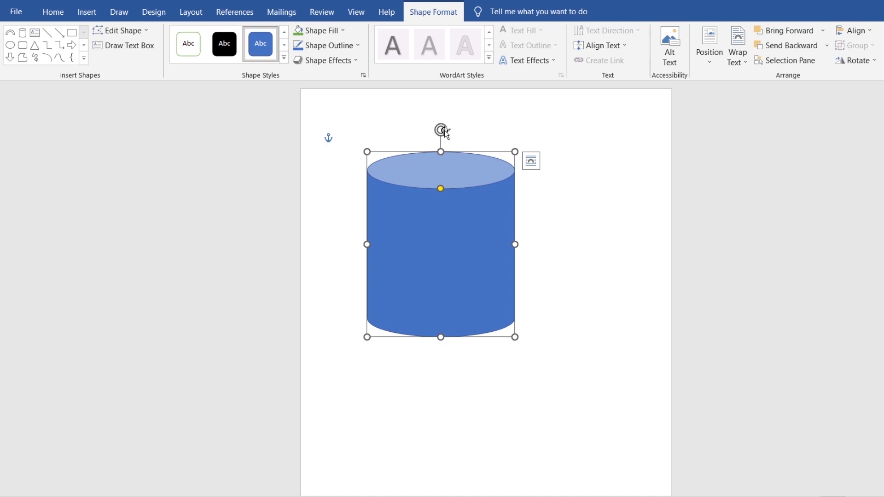
left_click_drag(441, 132, 443, 214)
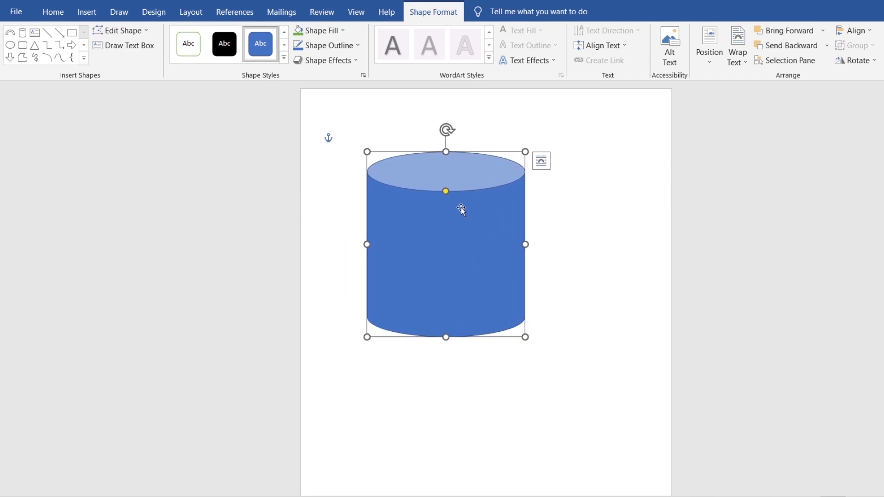
left_click_drag(435, 260, 419, 249)
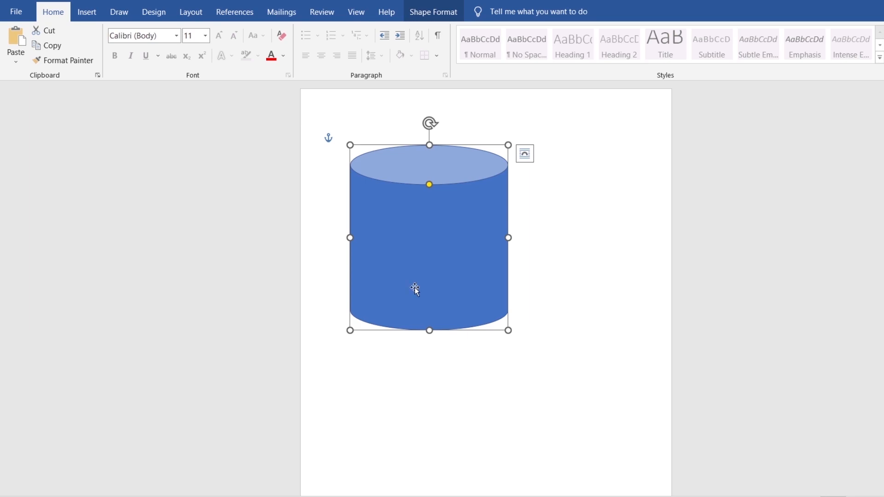
left_click(416, 377)
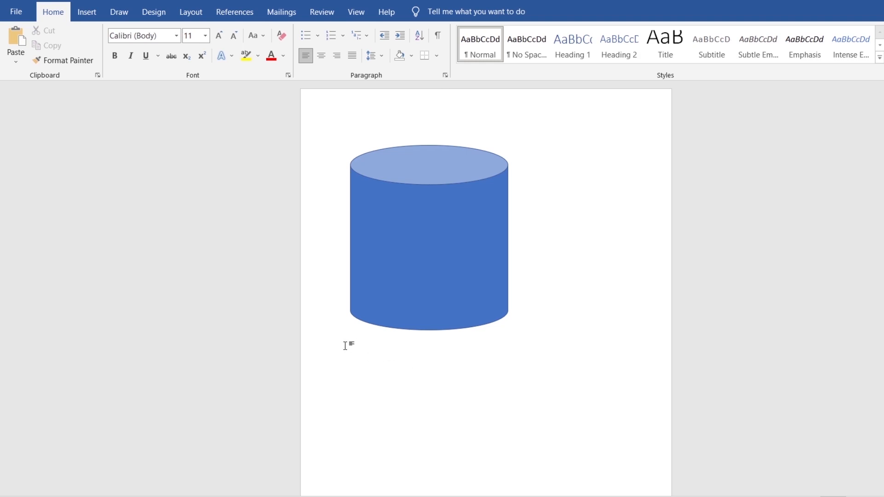
Step: Draw a small block arc to the right of the cylinder and rotate it 90° clockwise
left_click(89, 17)
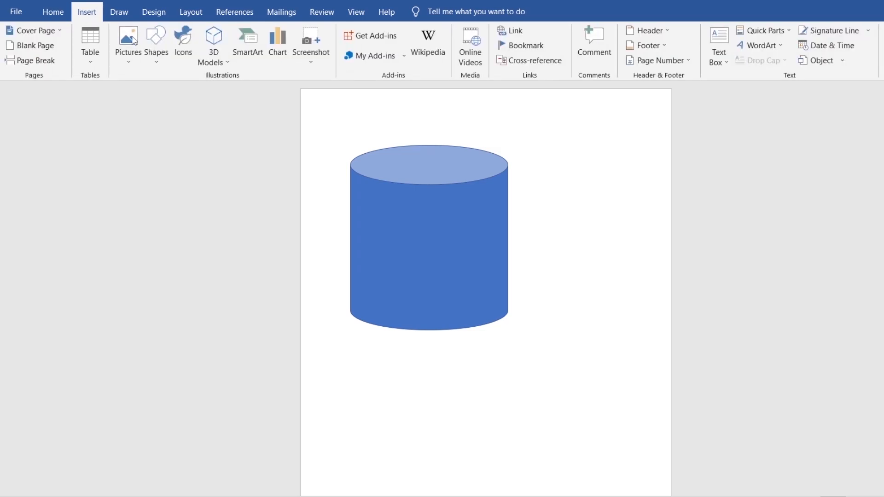
left_click(157, 50)
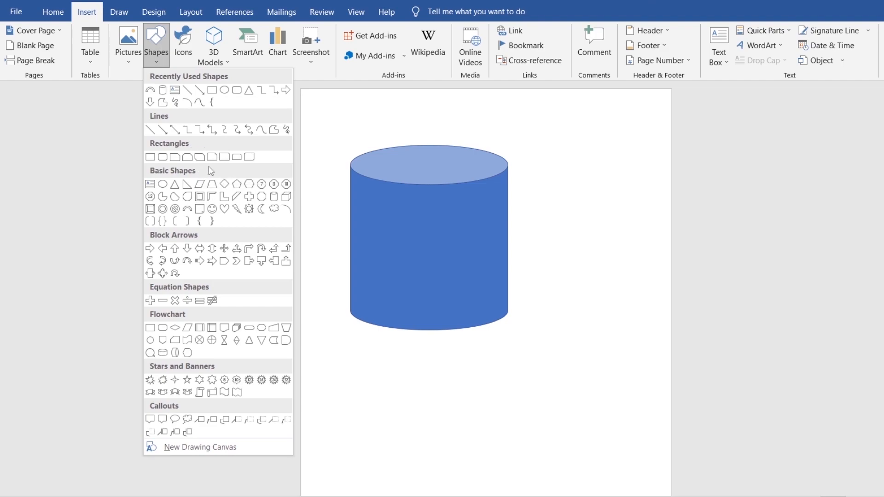
left_click(187, 209)
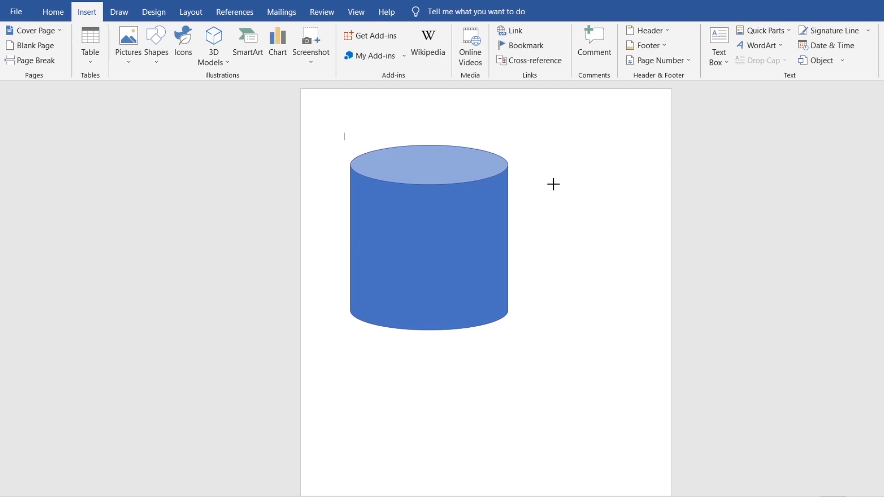
left_click_drag(551, 180, 650, 282)
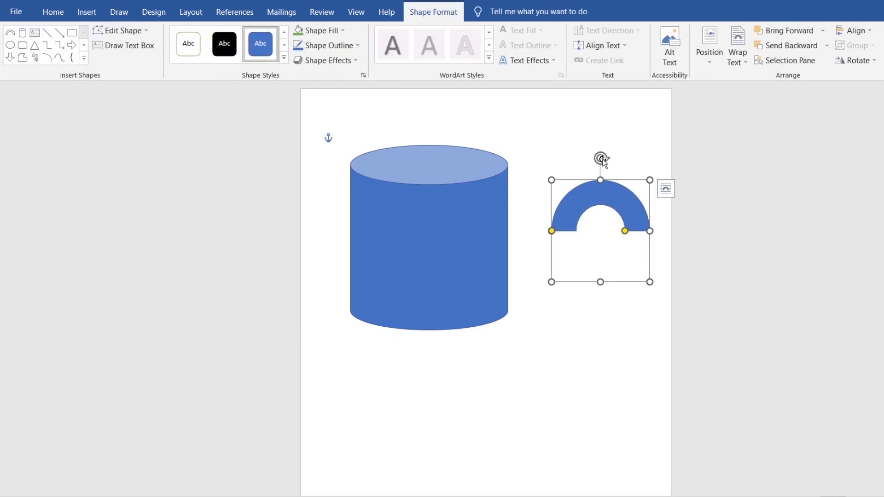
left_click_drag(601, 159, 650, 234)
Step: Shrink the block arc slightly and attach it to the cylinder's right side as a mug handle
left_click_drag(651, 280, 640, 263)
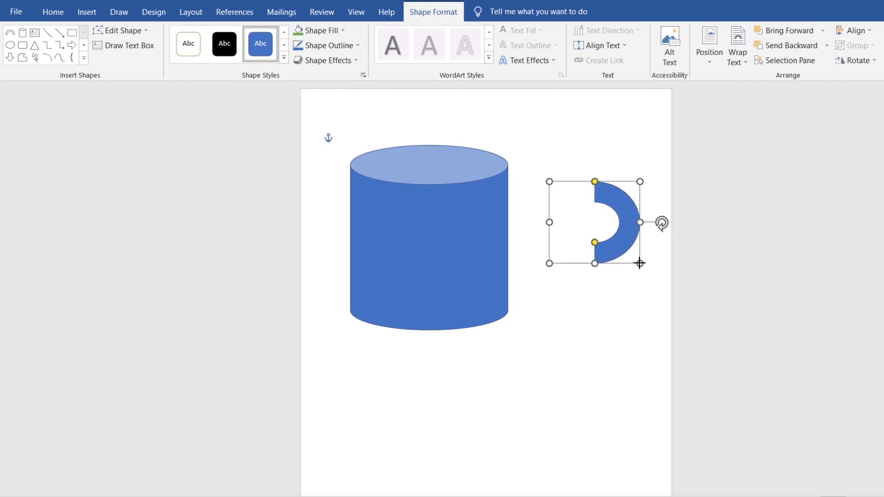
left_click_drag(627, 210, 575, 234)
left_click_drag(557, 235, 539, 230)
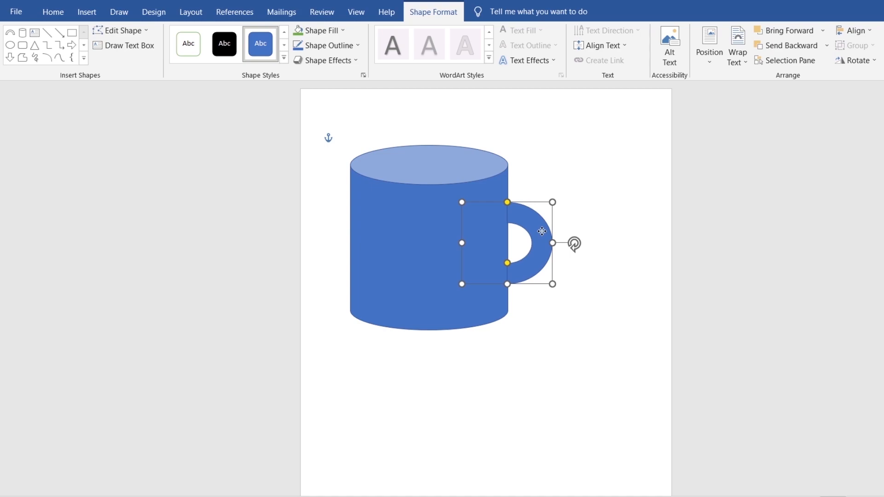
left_click(534, 371)
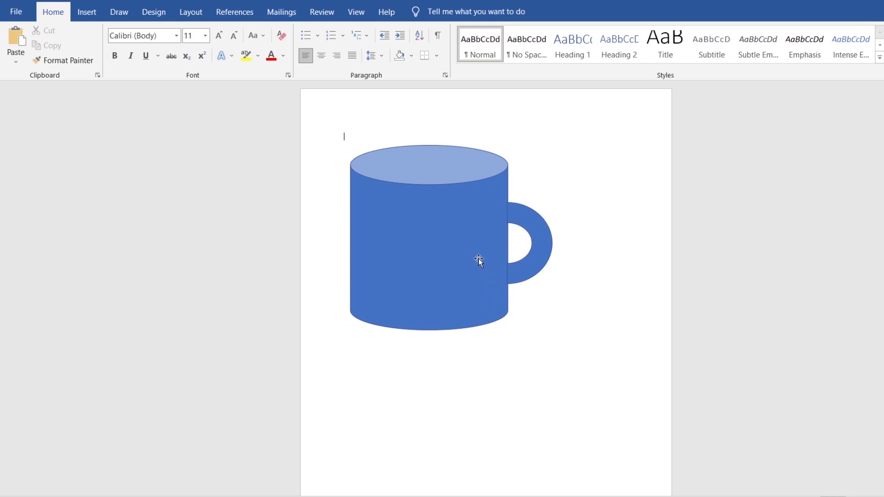
Step: Fill the mug's cylinder body with the gold theme color
left_click(411, 260)
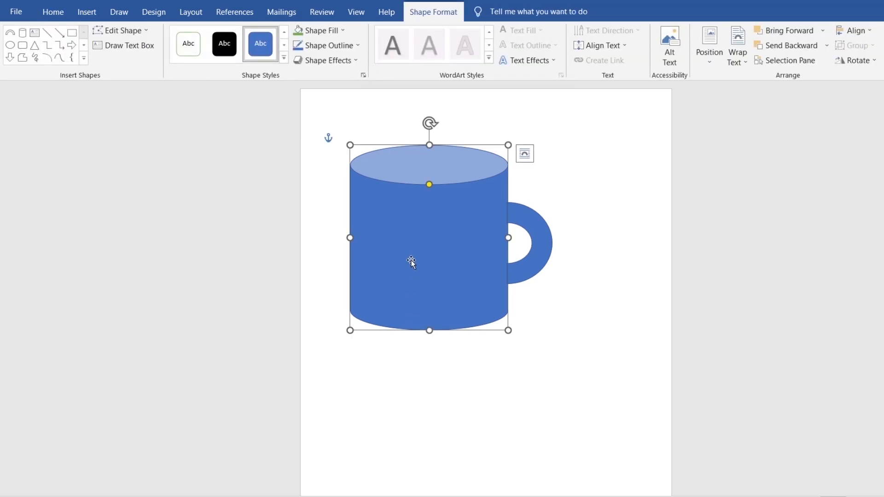
left_click(337, 38)
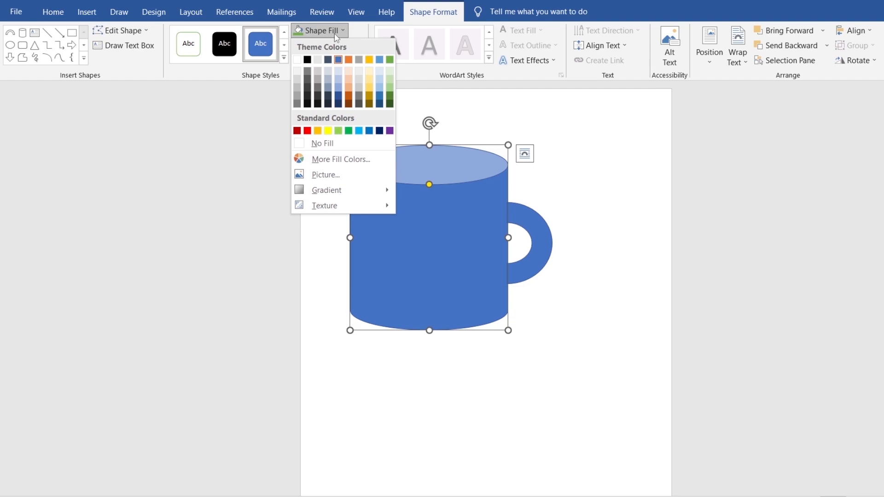
left_click(368, 60)
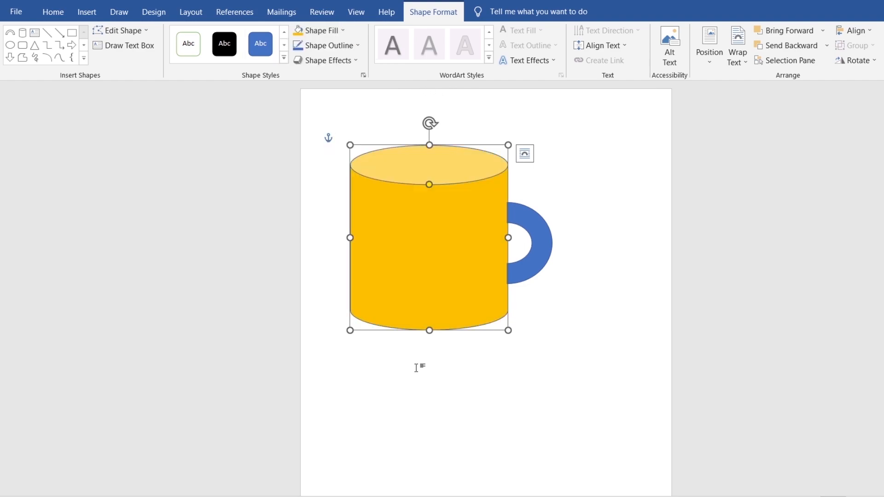
left_click(417, 368)
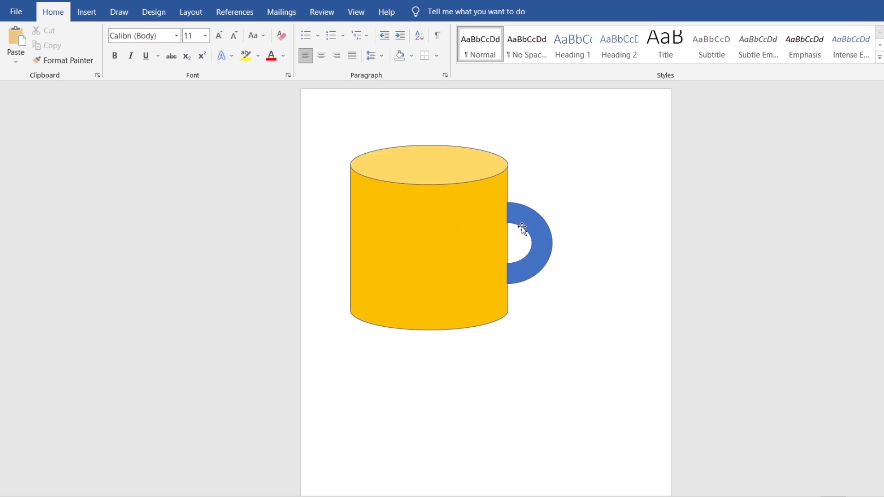
Step: Fill the mug's block arc handle with the same gold theme color as the body
left_click(543, 246)
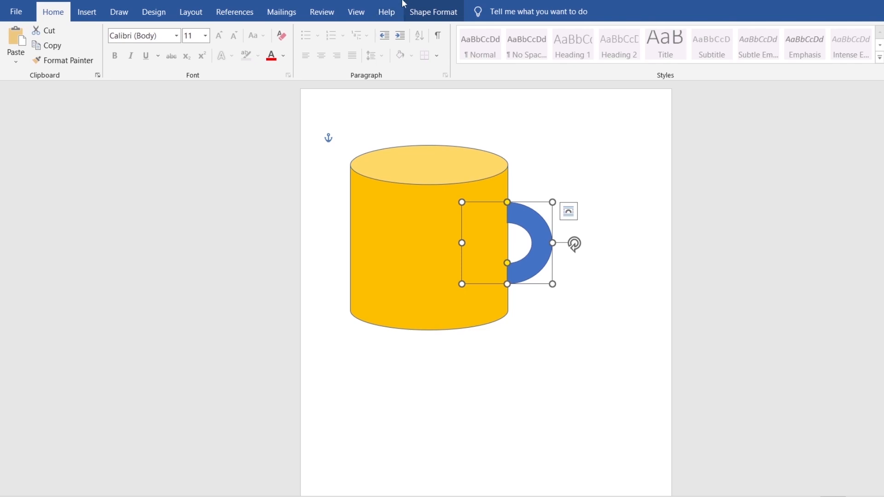
left_click(434, 15)
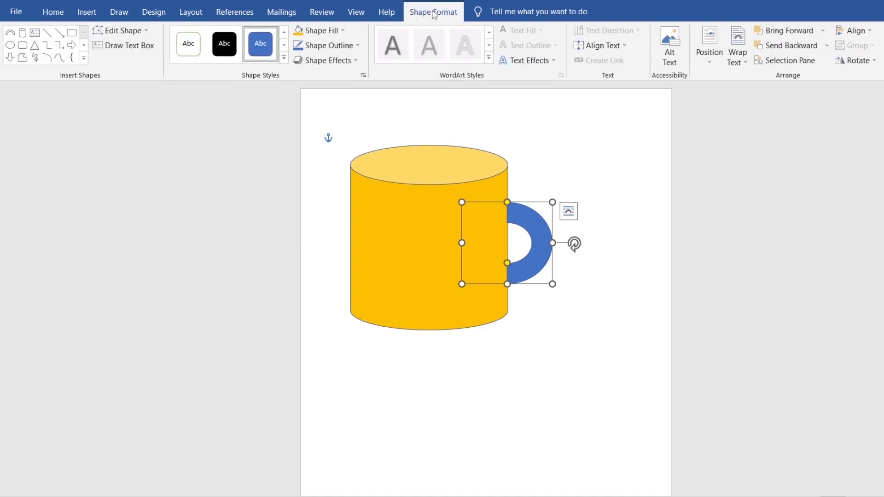
left_click(338, 33)
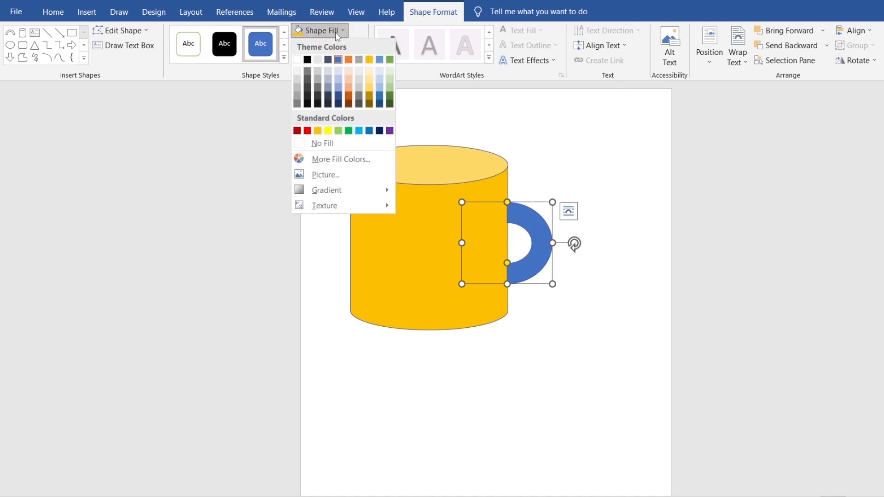
left_click(370, 61)
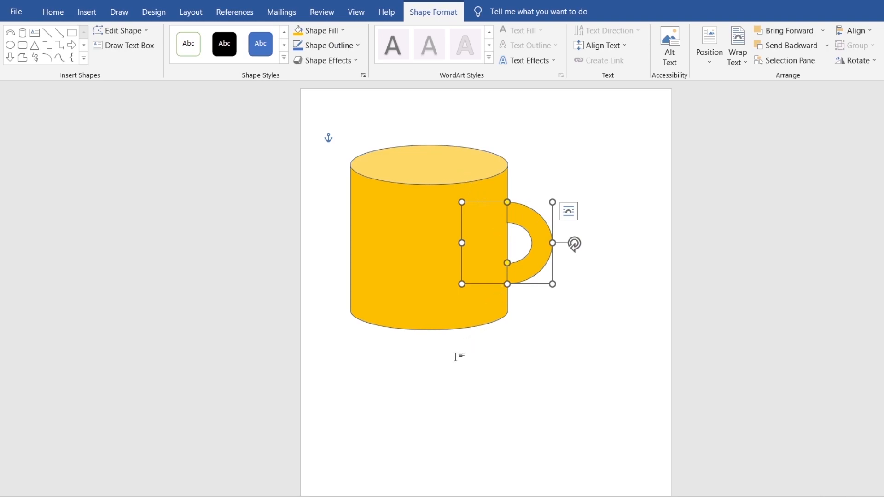
left_click(430, 366)
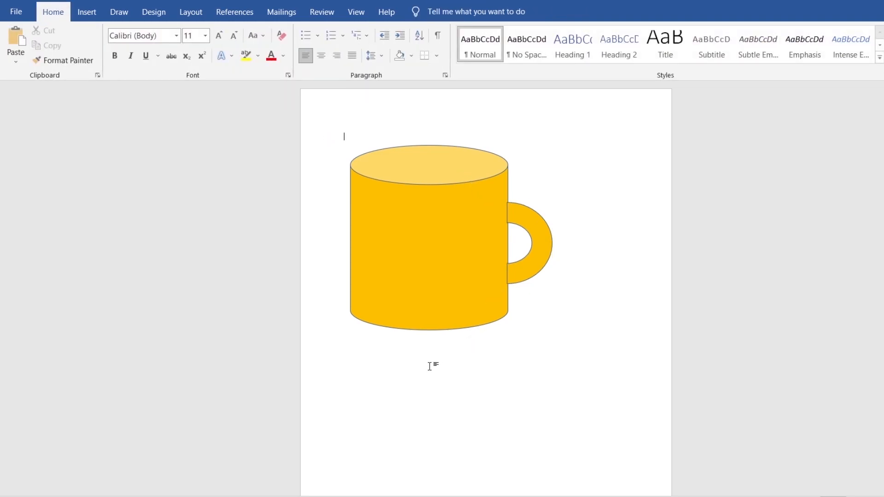
Step: Draw a second, smaller cylinder below the mug and move it to the page's lower right
scroll(253, 119, "down", 3)
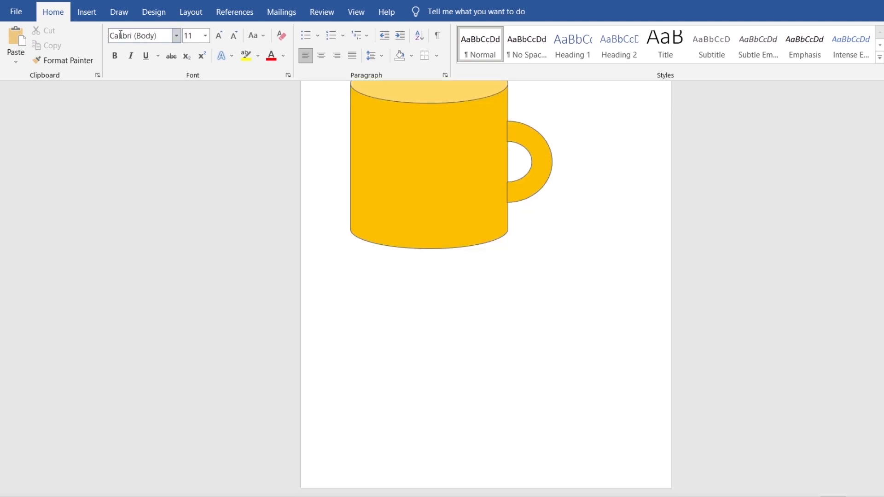
left_click(89, 15)
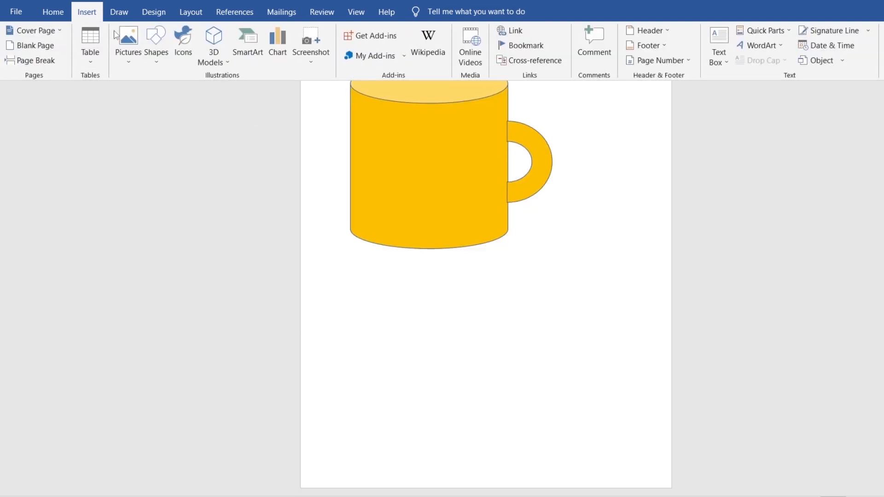
left_click(155, 43)
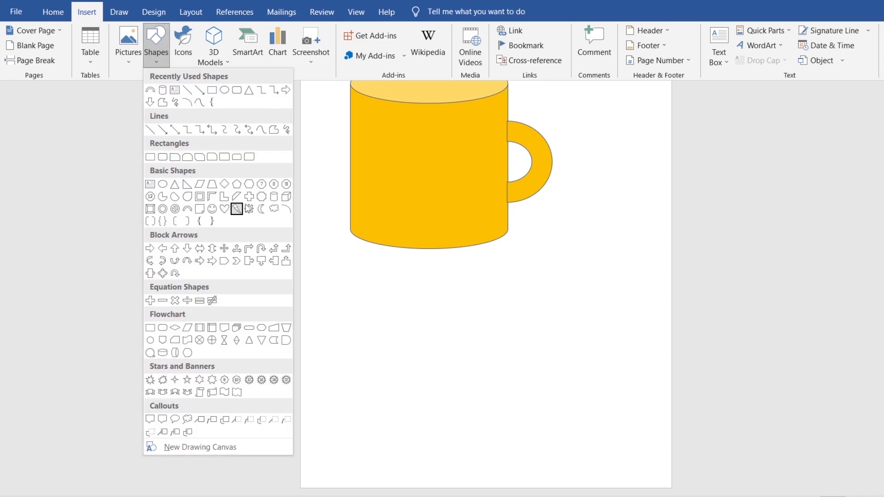
left_click(273, 197)
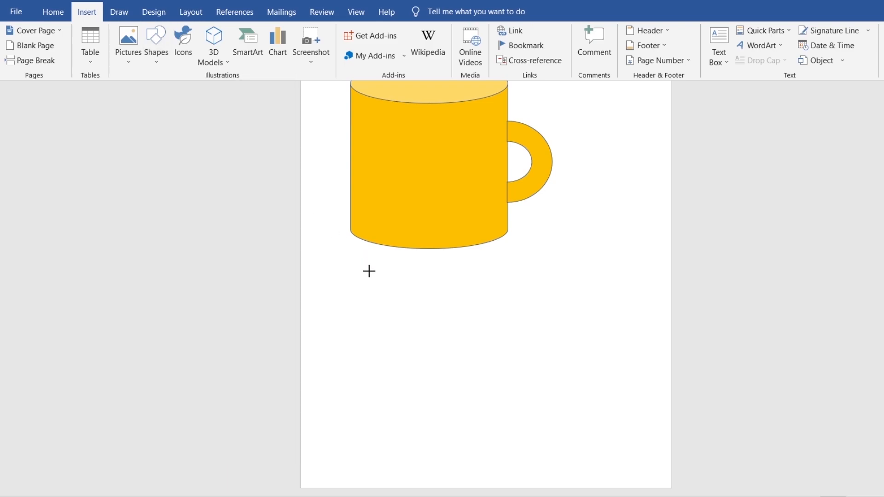
mouse_move(369, 272)
left_mouse_down()
mouse_move(501, 416)
mouse_move(479, 396)
mouse_move(484, 402)
left_mouse_up()
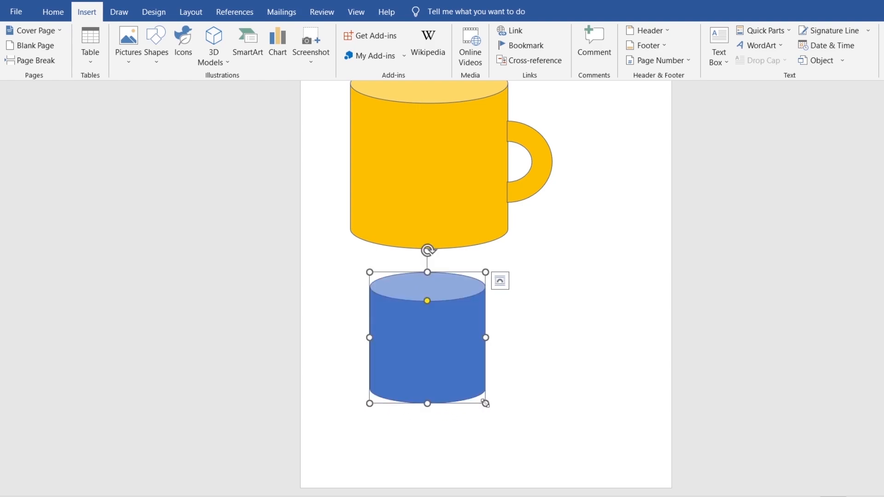
left_click_drag(440, 348, 573, 361)
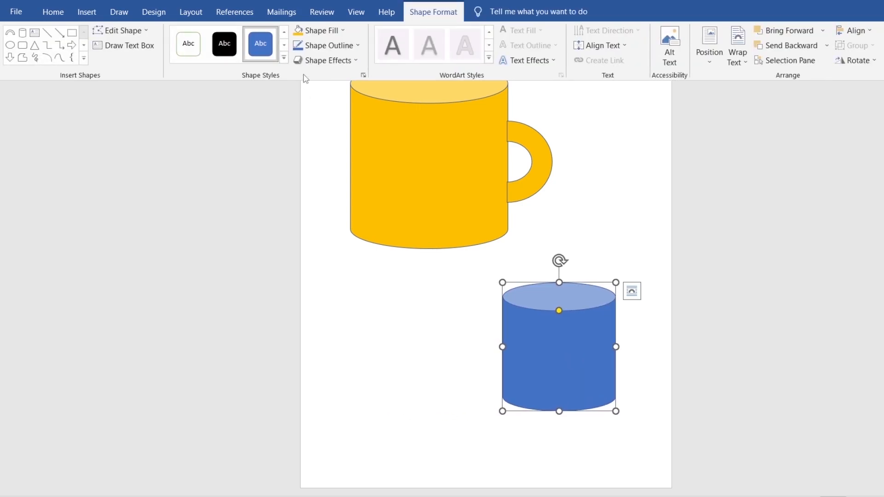
Step: Fill the smaller cylinder with the lighter blue theme color
left_click(330, 37)
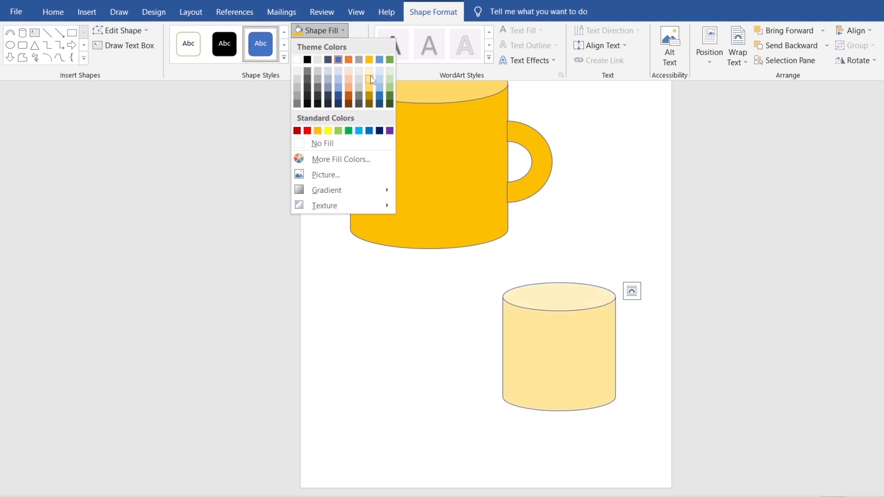
left_click(495, 291)
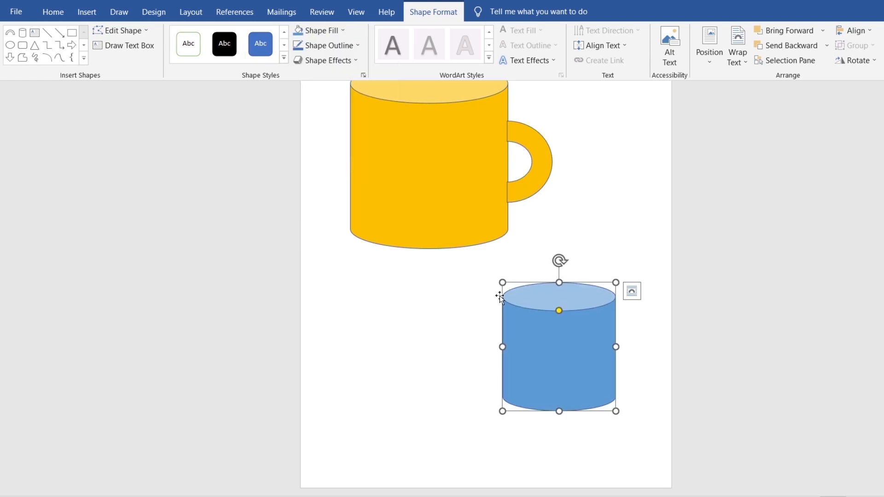
left_click(442, 322)
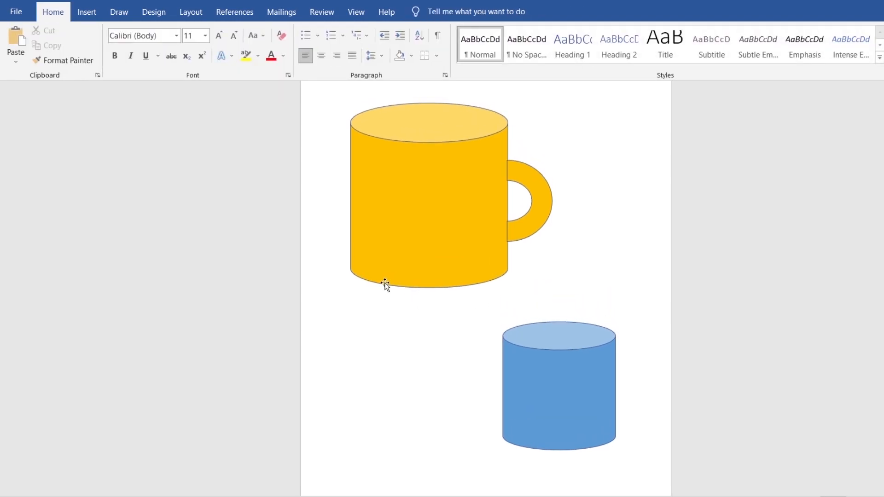
Step: Draw a block arc, rotate it a quarter turn clockwise and fit it against the blue cylinder's right side as a handle
left_click(82, 14)
left_click(153, 42)
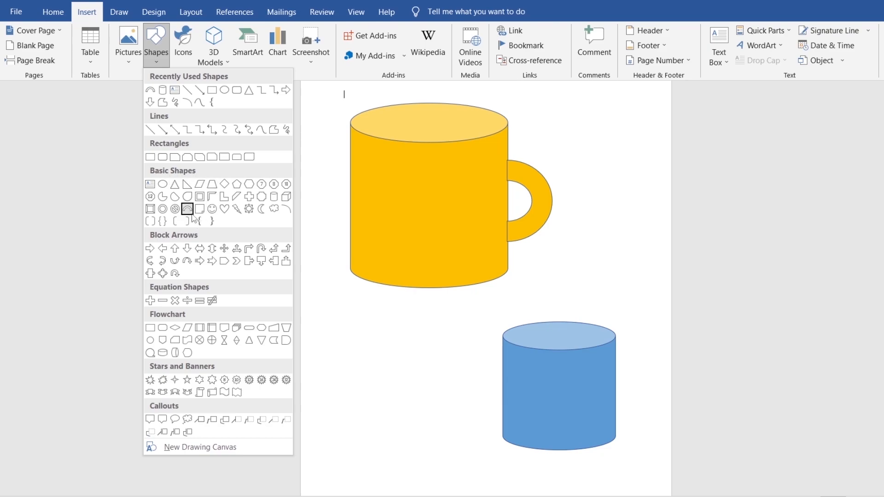
left_click(189, 213)
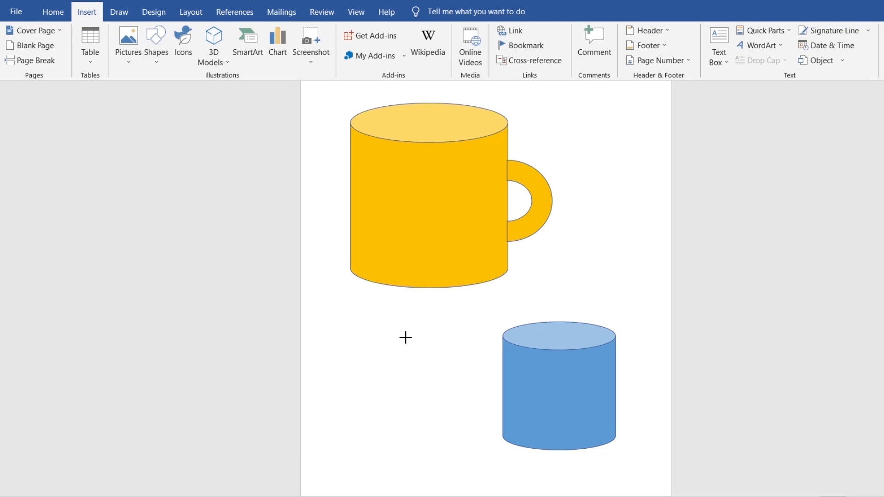
left_click_drag(405, 338, 480, 416)
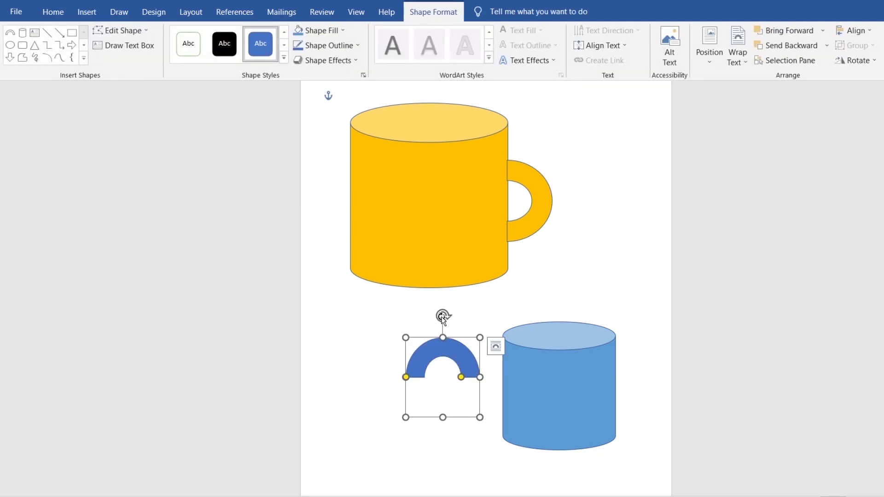
left_click_drag(442, 318, 647, 384)
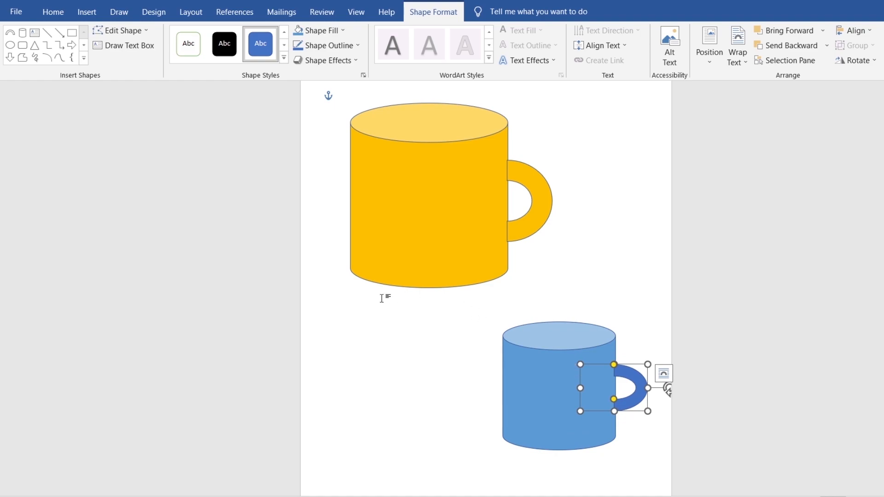
Step: Fill the small mug's handle with the body's lighter blue theme color and enlarge the handle slightly
left_click(331, 35)
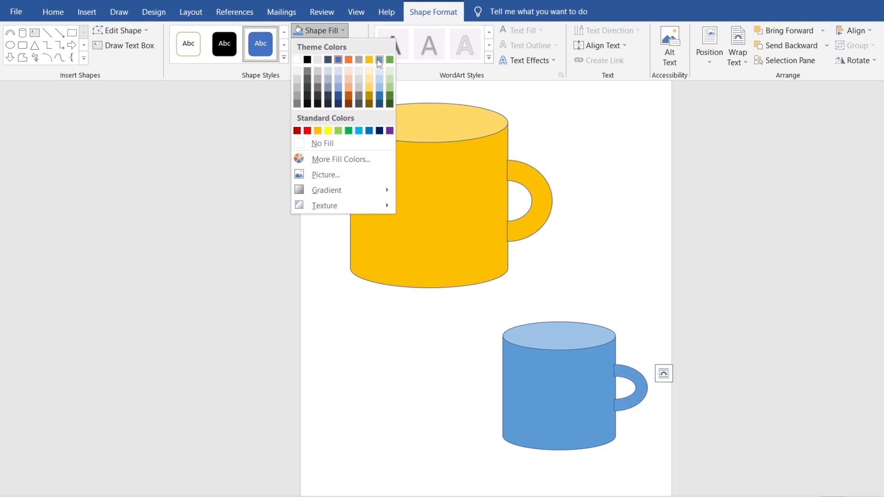
key("Escape")
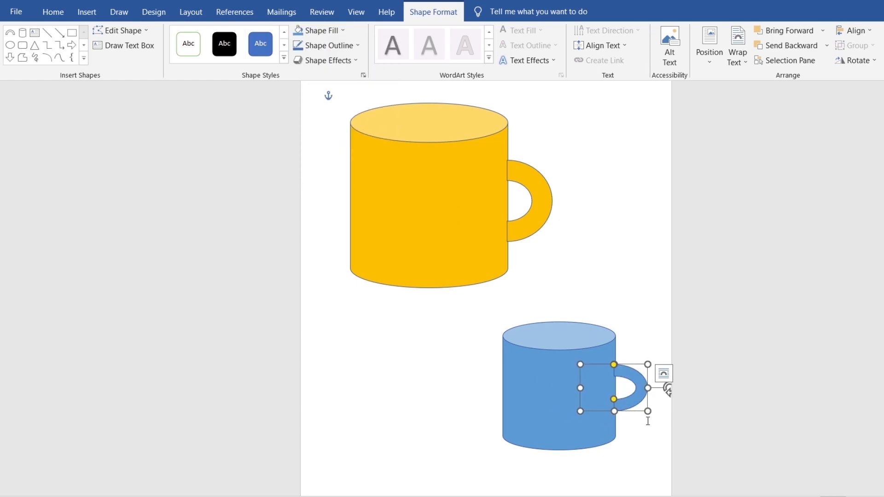
left_click_drag(647, 411, 651, 416)
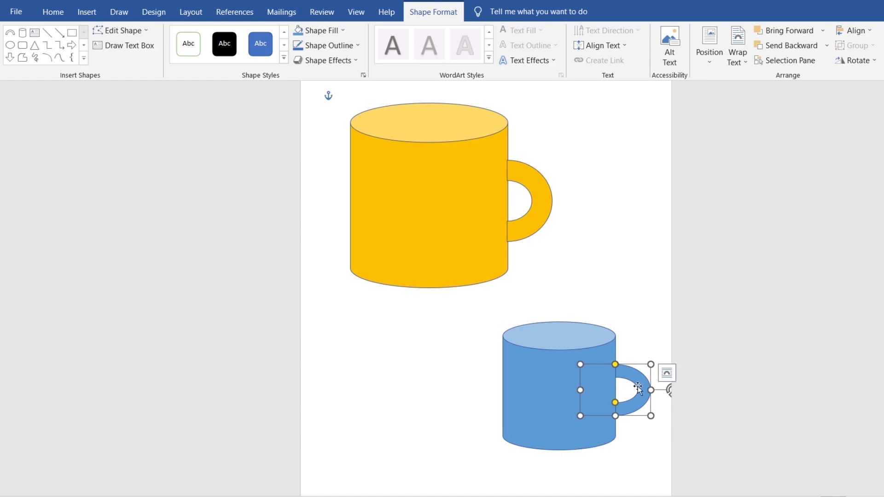
left_click(445, 385)
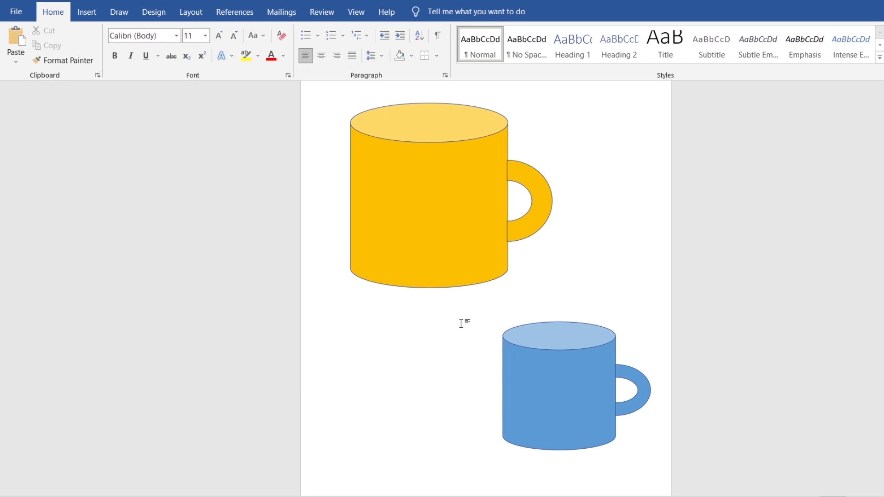
Step: Draw a third cylinder below the gold mug, beside the blue mug on its left and about the same size
left_click(91, 15)
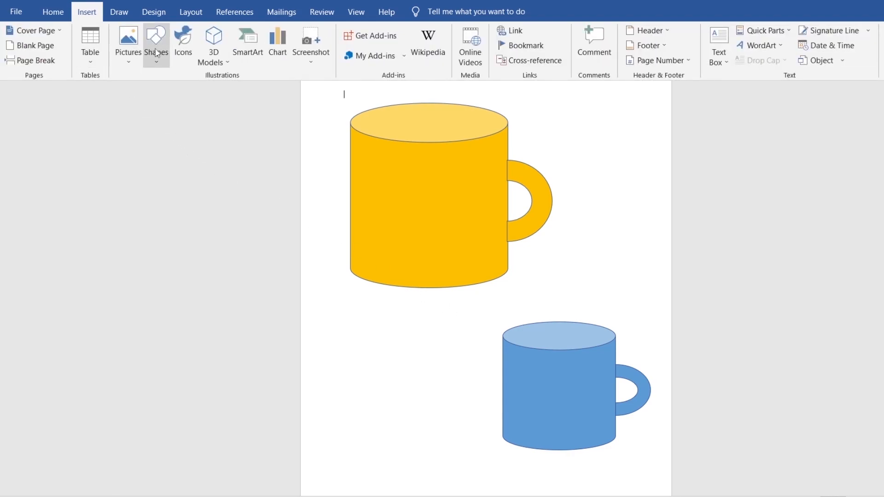
left_click(157, 54)
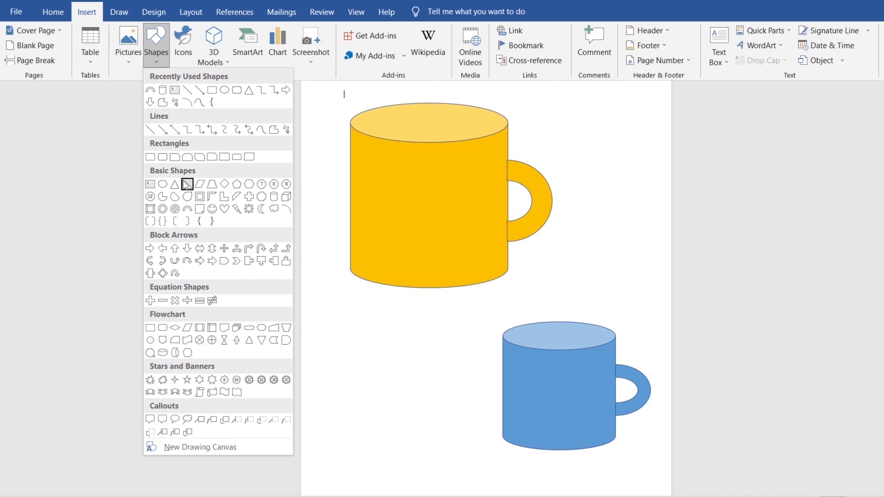
left_click(275, 198)
mouse_move(350, 330)
left_mouse_down()
mouse_move(379, 369)
mouse_move(492, 448)
mouse_move(477, 495)
mouse_move(482, 438)
mouse_move(473, 445)
mouse_move(437, 422)
left_mouse_up()
left_click_drag(438, 422, 440, 425)
left_click_drag(405, 387, 405, 394)
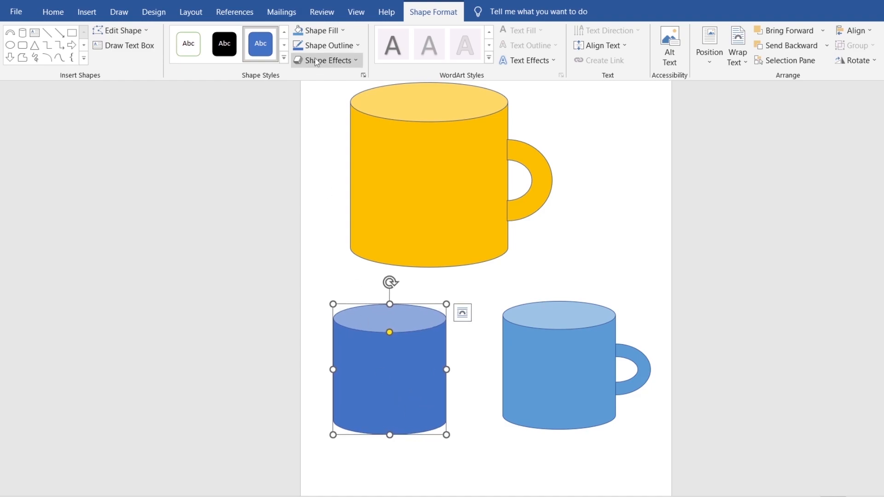
Step: Fill the third cylinder with the green theme color
left_click(328, 31)
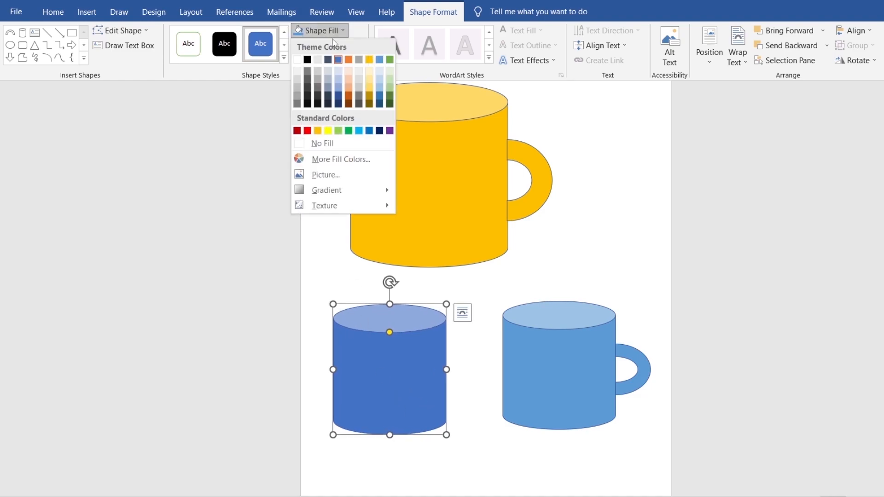
left_click(390, 60)
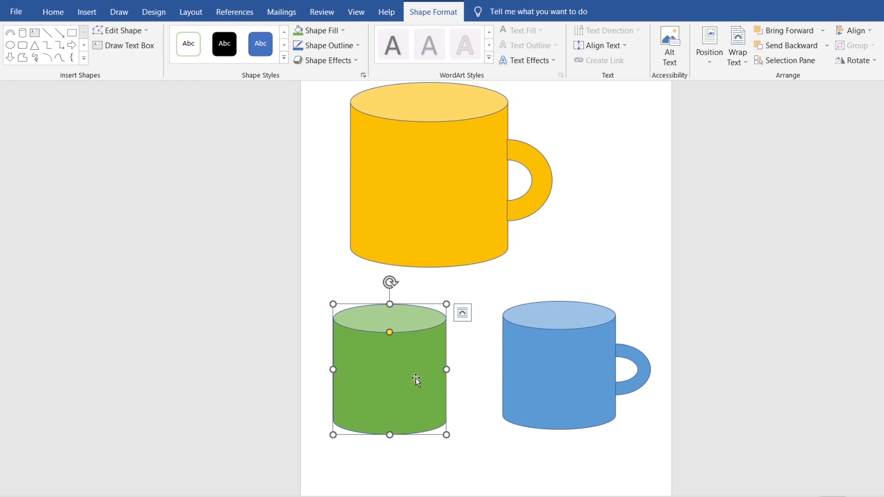
left_click(380, 459)
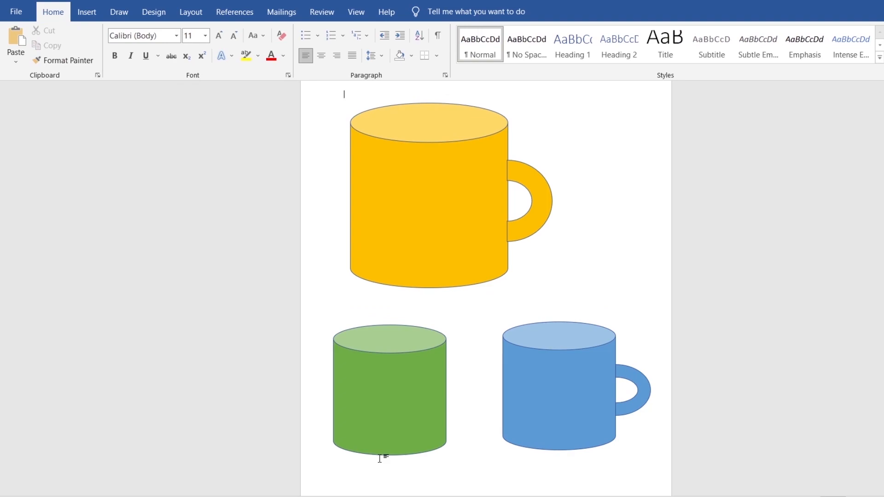
Step: Draw a small block arc, rotate it a quarter turn clockwise and attach it to the green cylinder's right side as a handle
left_click(84, 14)
left_click(157, 47)
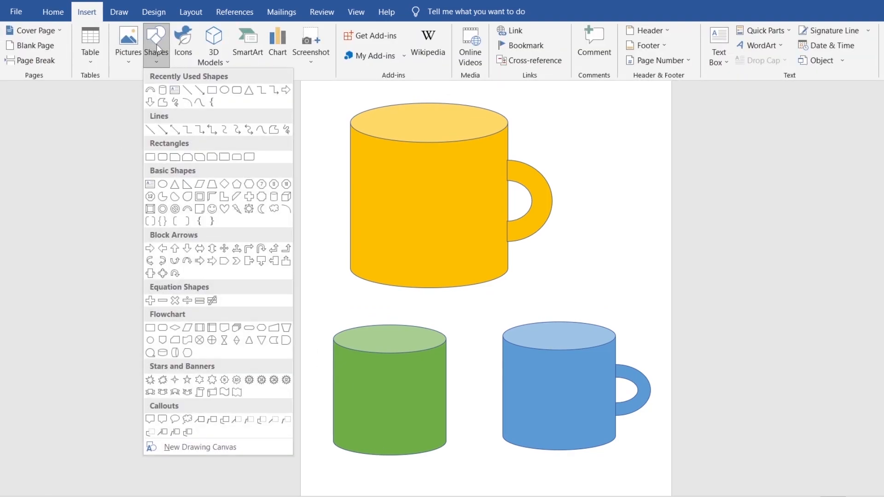
left_click(187, 210)
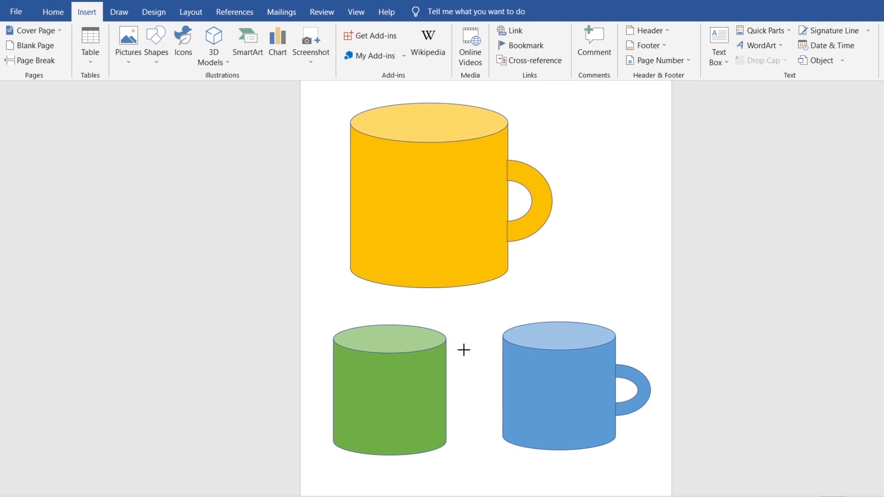
mouse_move(464, 351)
left_mouse_down()
mouse_move(482, 385)
mouse_move(513, 400)
left_mouse_up()
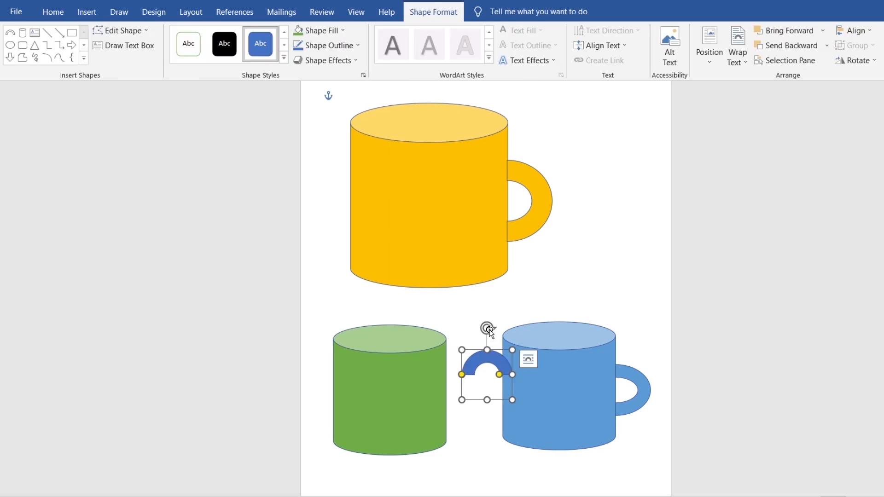
left_click_drag(495, 330, 472, 389)
mouse_move(464, 392)
left_mouse_down()
mouse_move(486, 394)
mouse_move(477, 388)
left_mouse_up()
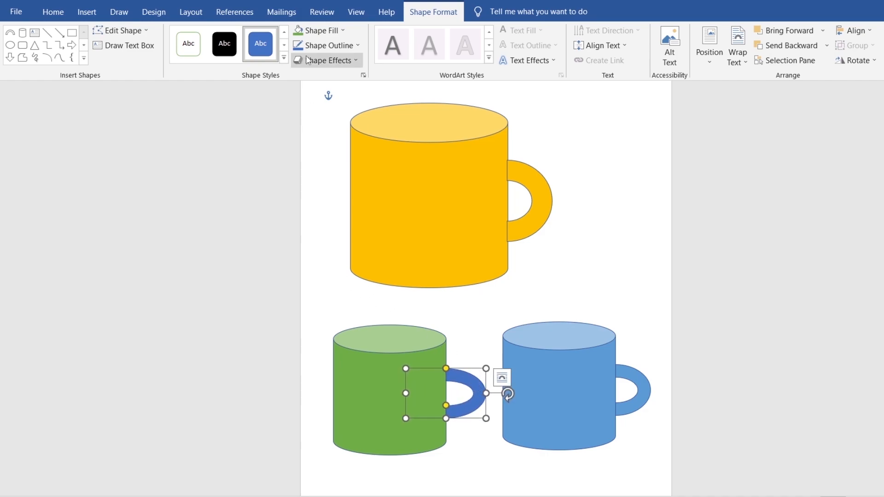
Step: Fill the third mug's block arc handle with the same green theme color as its body
left_click(323, 34)
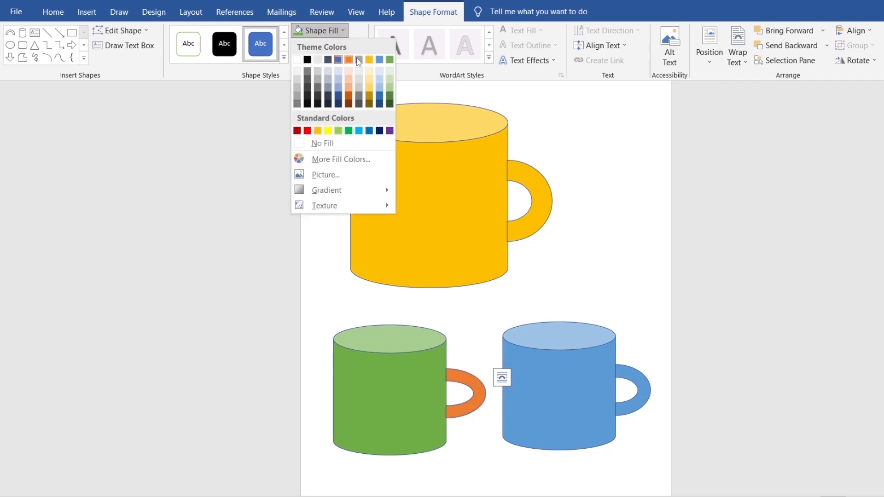
left_click(390, 60)
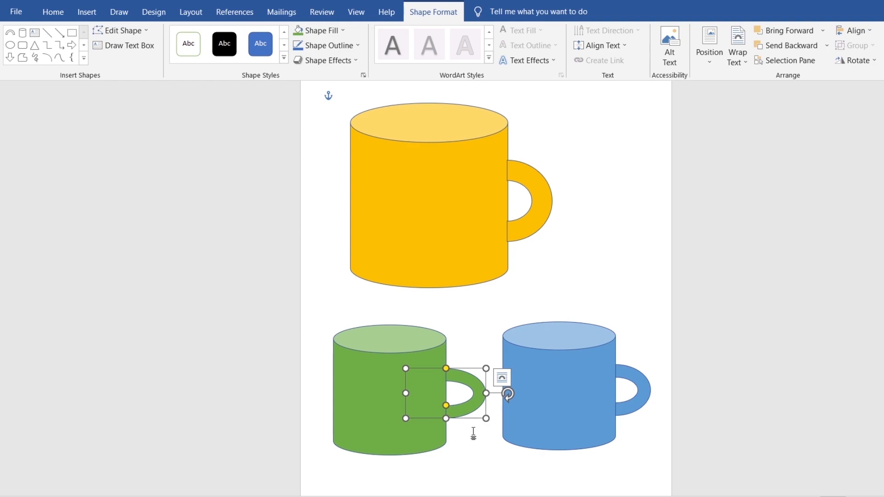
left_click(474, 464)
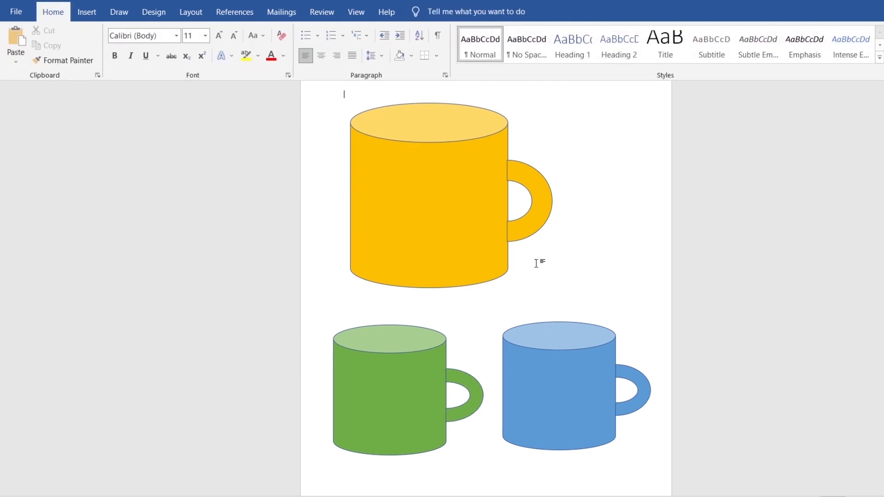